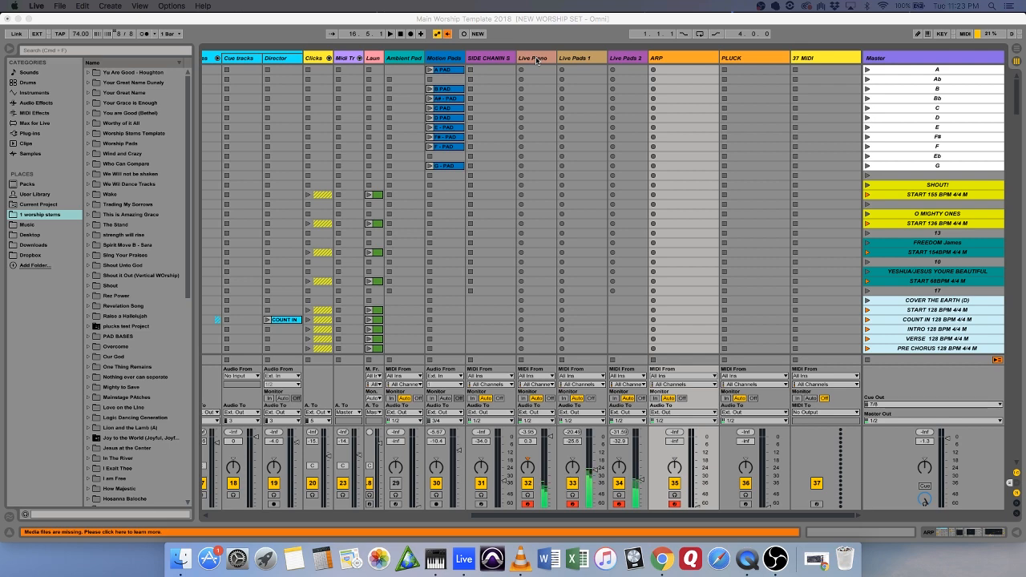
Show the Live Piano track's devices and inspect its Pianoteq 5 Stage plug-in window
double_click(535, 60)
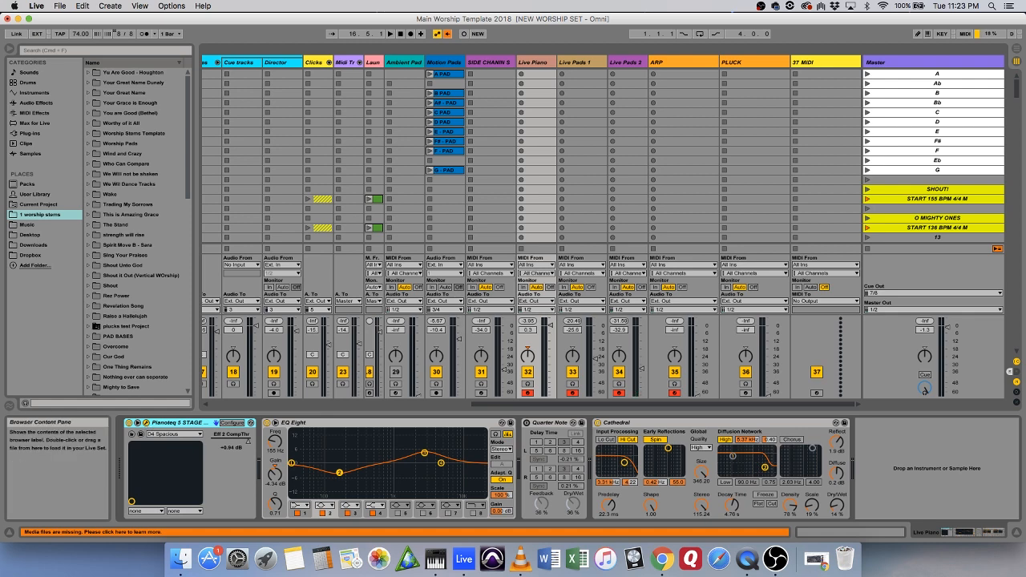
click(131, 423)
drag(189, 91, 462, 107)
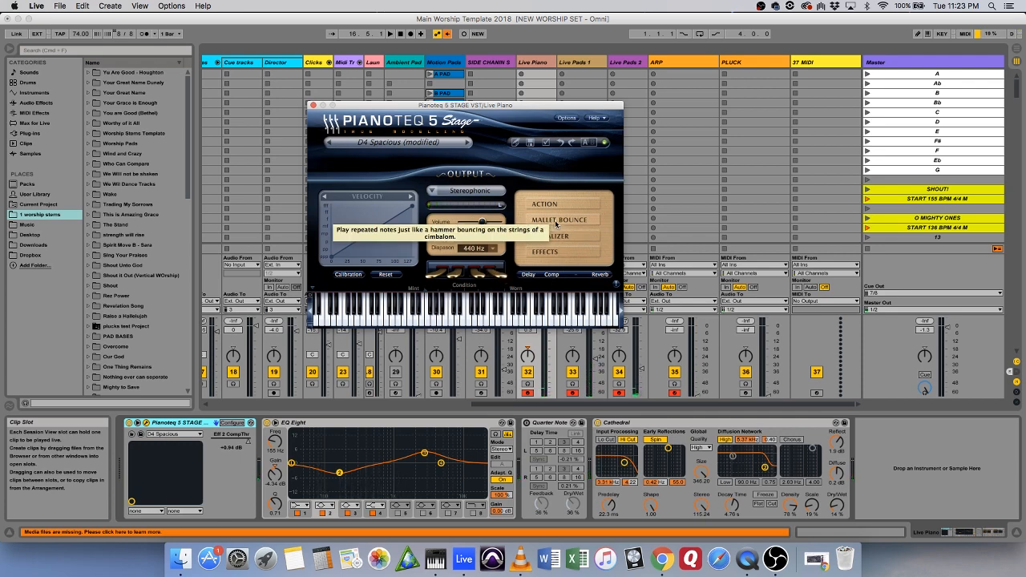
click(314, 105)
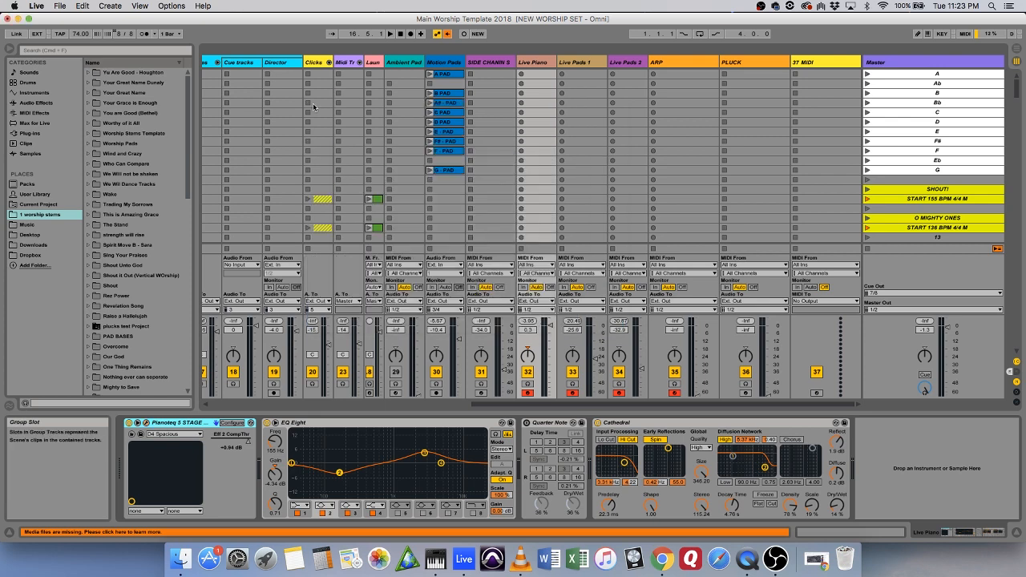
Inspect the Omnisphere patch used on the Live Pads 1 track and close the plug-in window
click(575, 61)
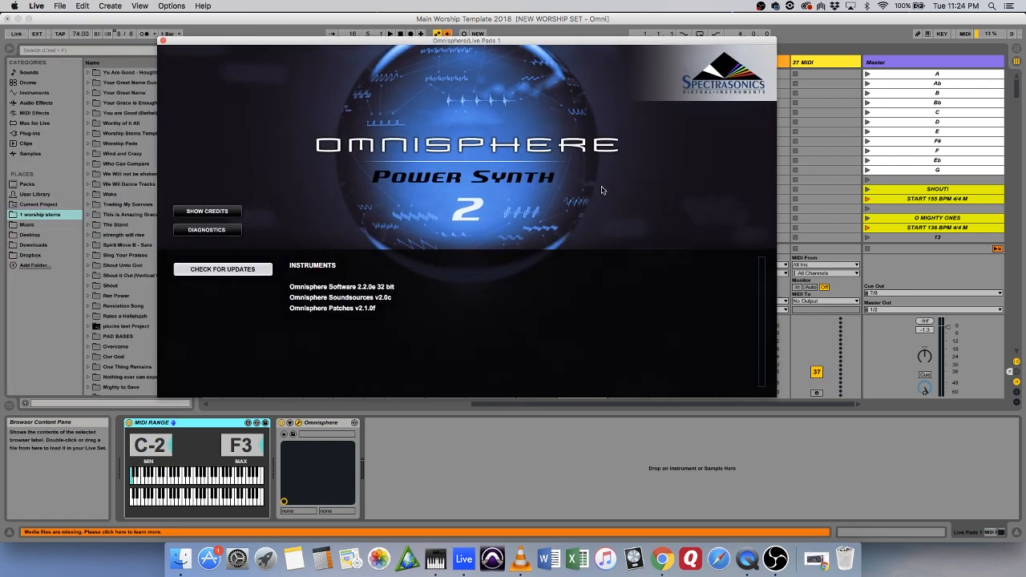
click(609, 195)
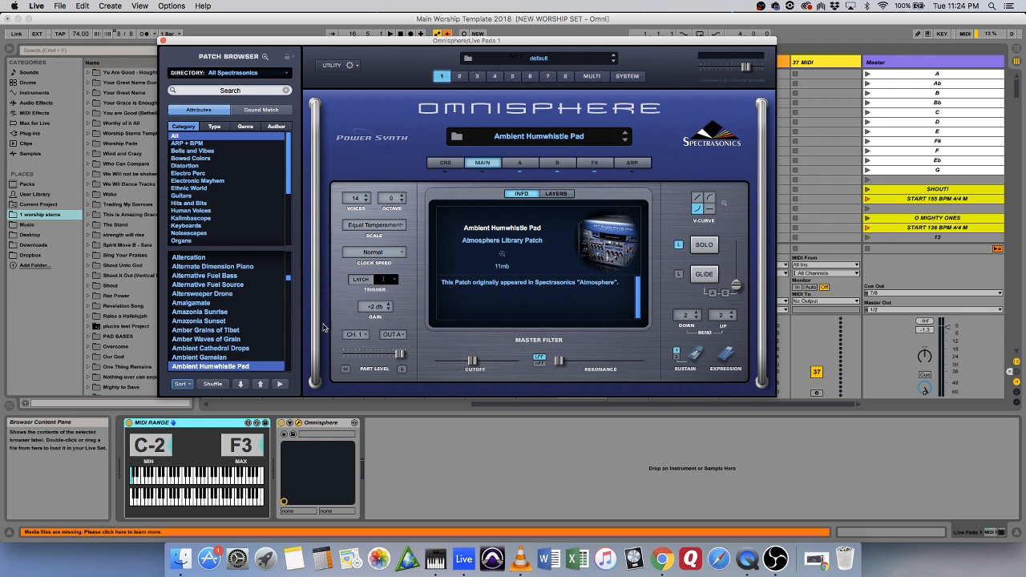
click(163, 40)
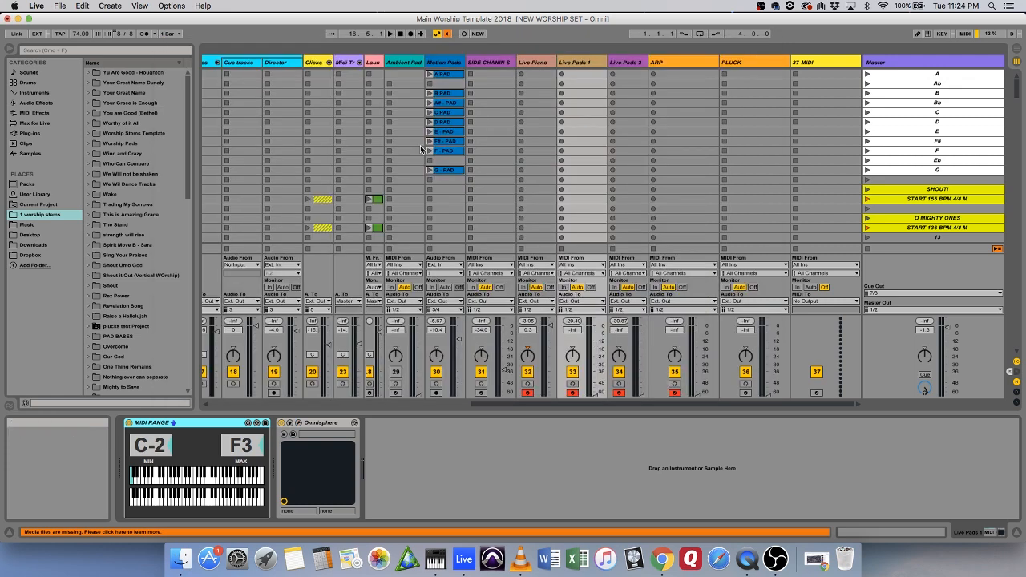
Audition Live Pads 1 against Live Piano and settle the pad track's volume at about -29.5 dB
click(596, 390)
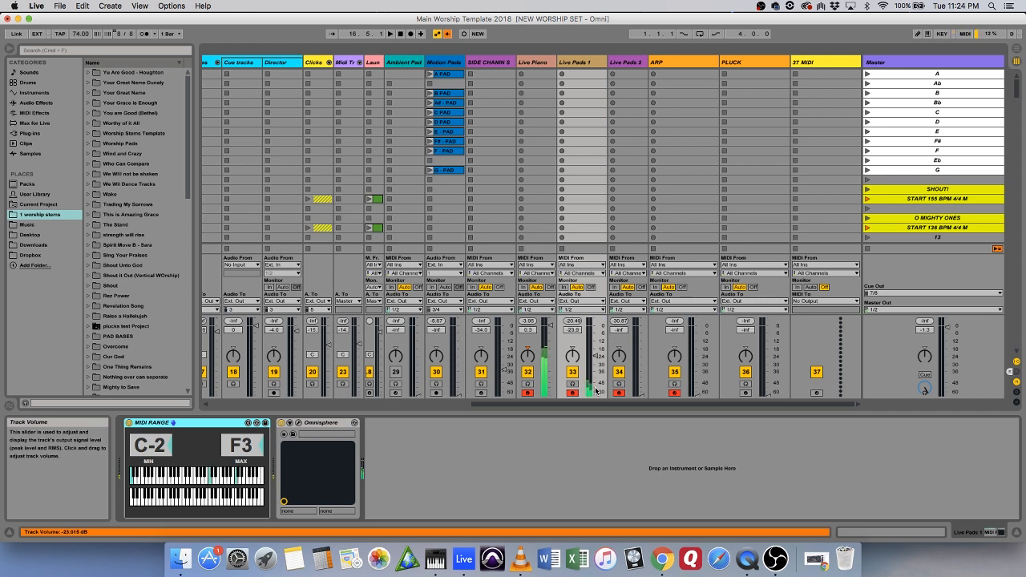
scroll(596, 391, up, 5)
scroll(595, 390, up, 5)
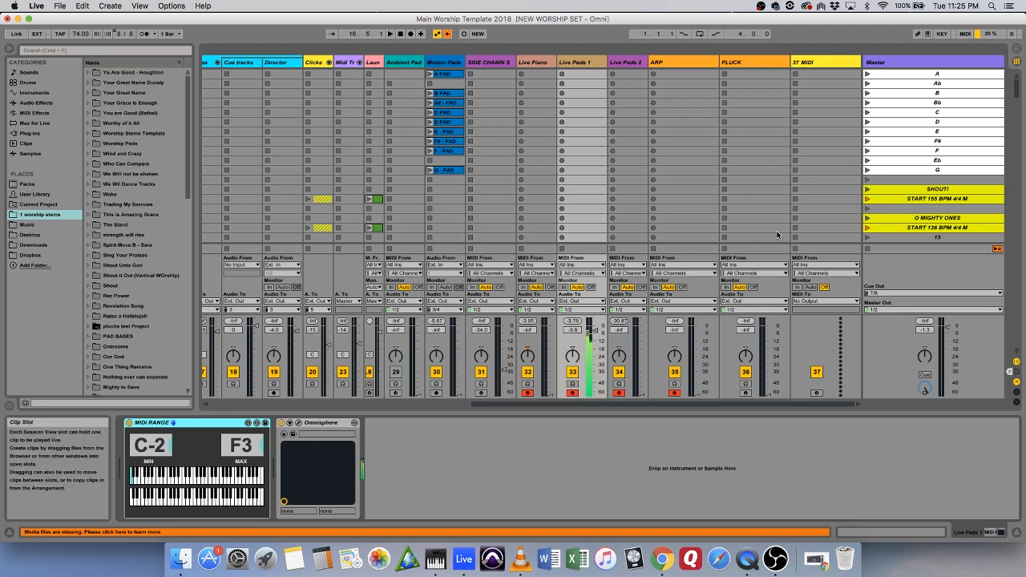
drag(599, 328, 550, 328)
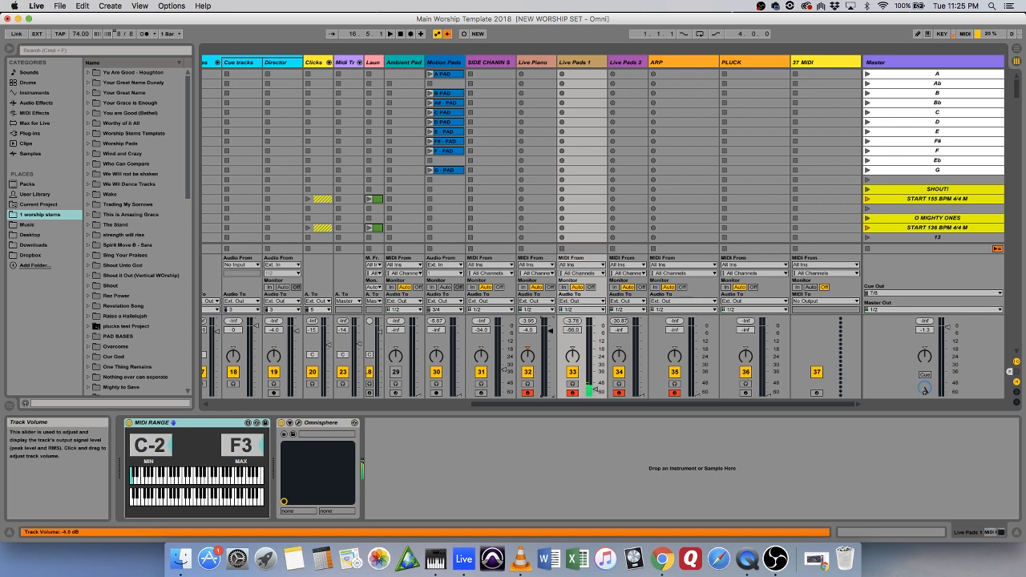
mouse_move(592, 385)
mouse_down()
mouse_move(595, 353)
mouse_move(595, 366)
mouse_up()
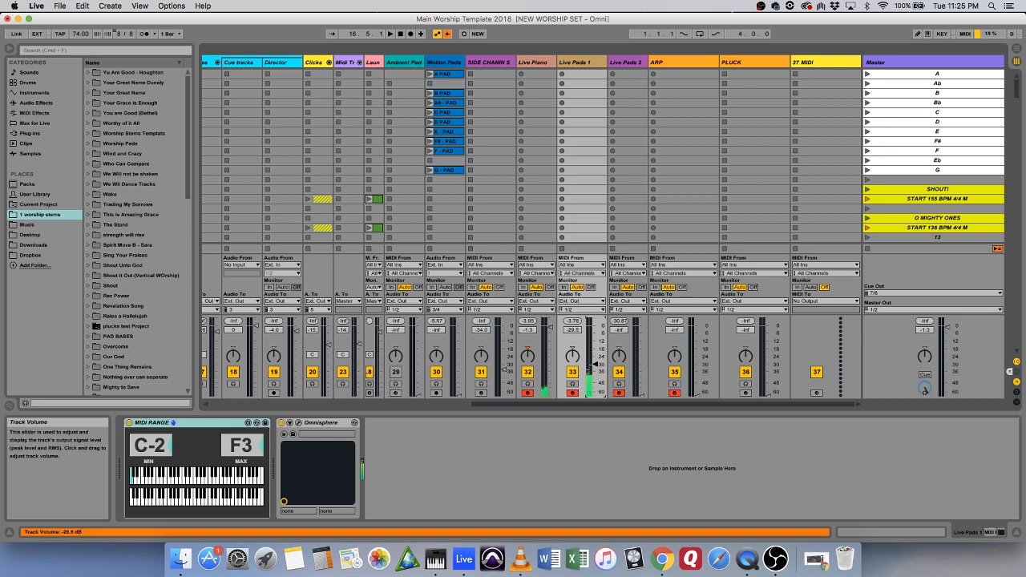
Inspect the Omnisphere patch on the Live Pads 2 track, browse its patch list, and close the plug-in window
click(629, 65)
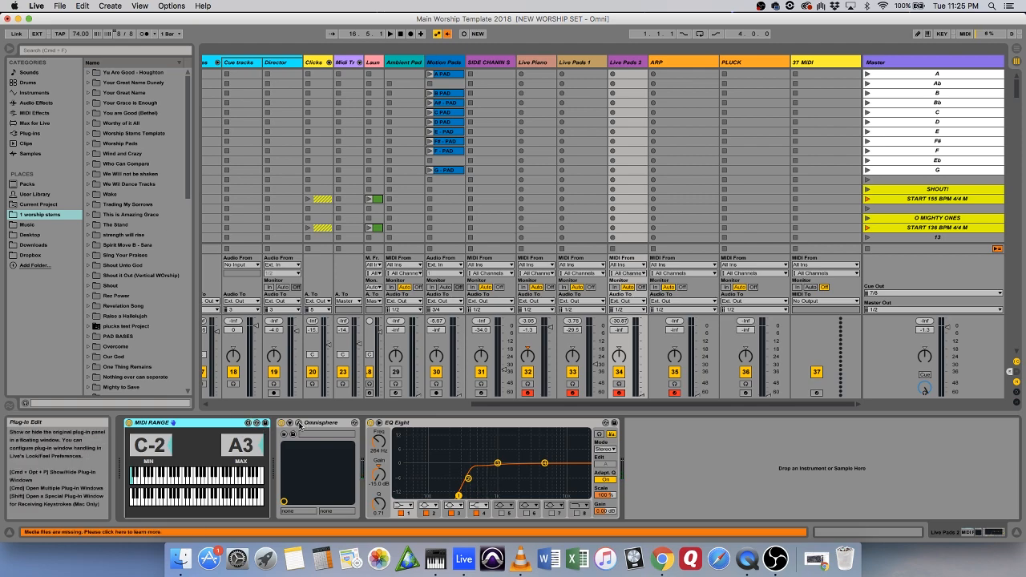
drag(0, 64, 392, 45)
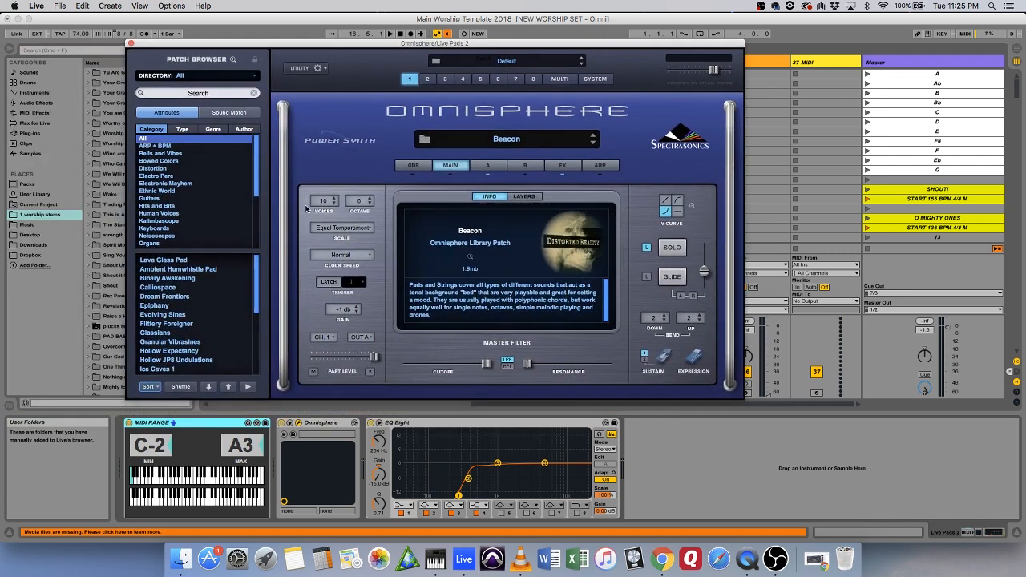
scroll(253, 214, down, 2)
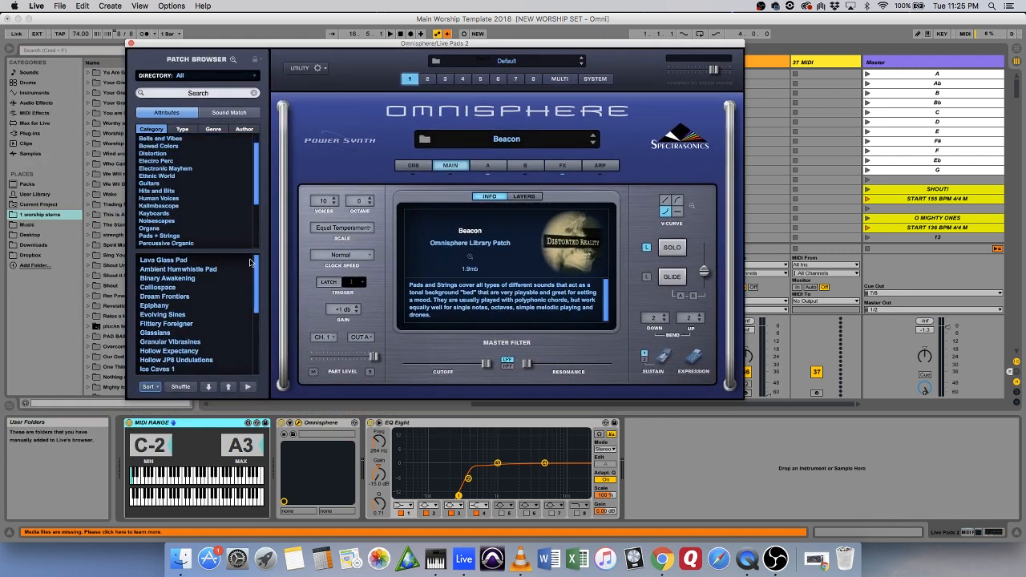
scroll(243, 302, down, 3)
scroll(243, 302, down, 3)
scroll(236, 281, up, 5)
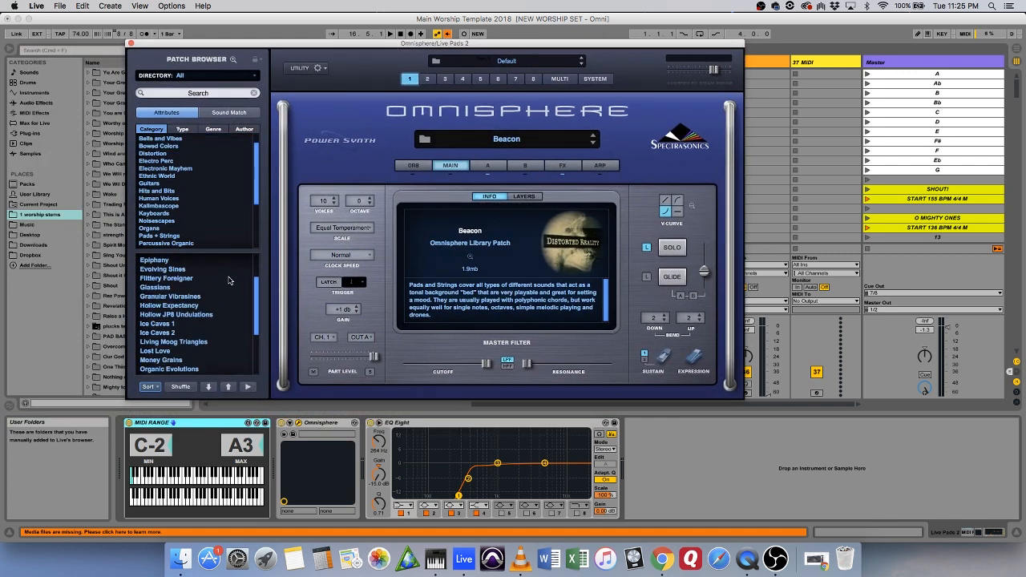
click(132, 44)
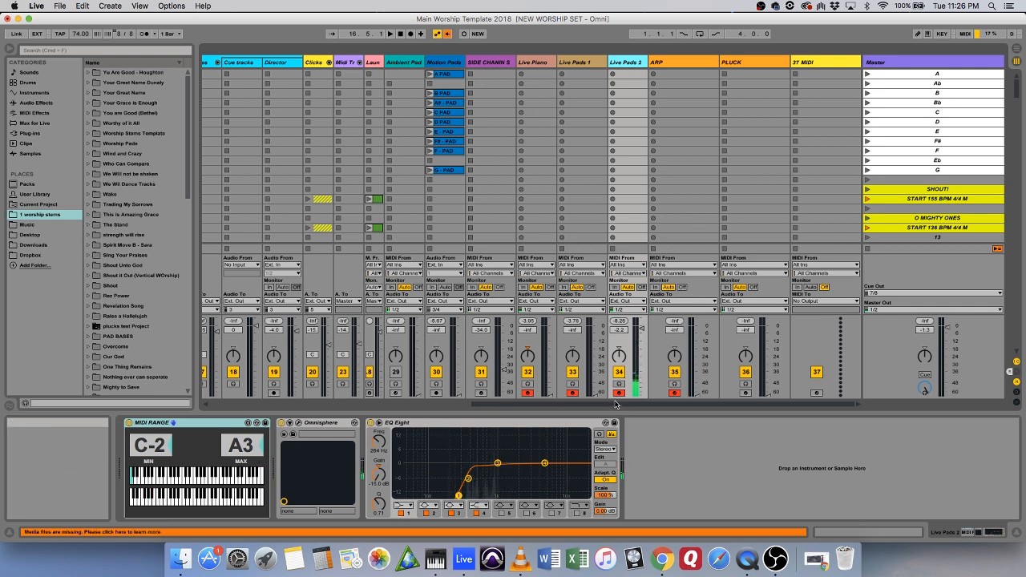
Balance the layers with Live Piano at about 1.3 dB, Live Pads 1 at -27.1 dB and Live Pads 2 at -34.8 dB
drag(641, 329, 631, 391)
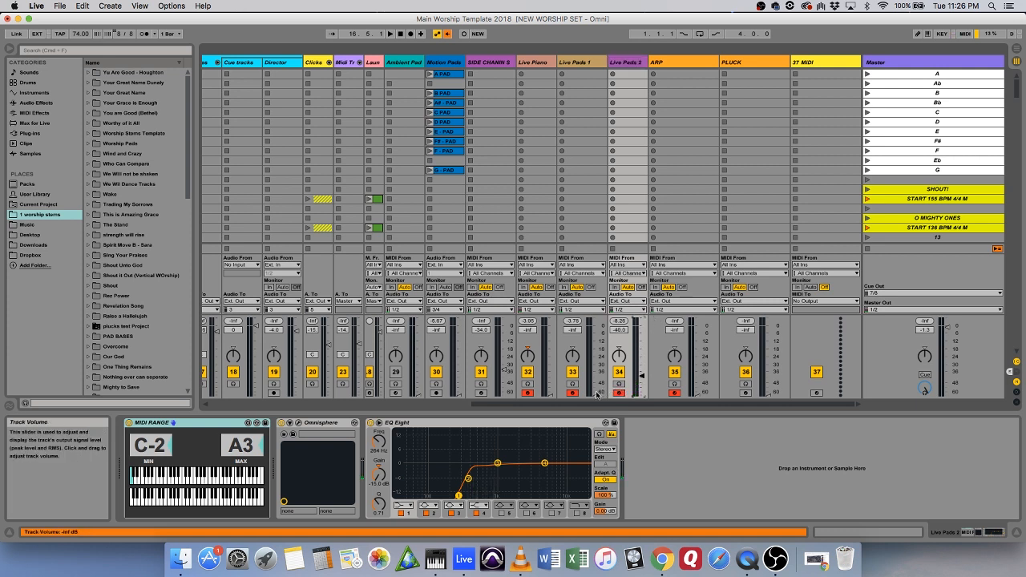
drag(548, 393, 550, 323)
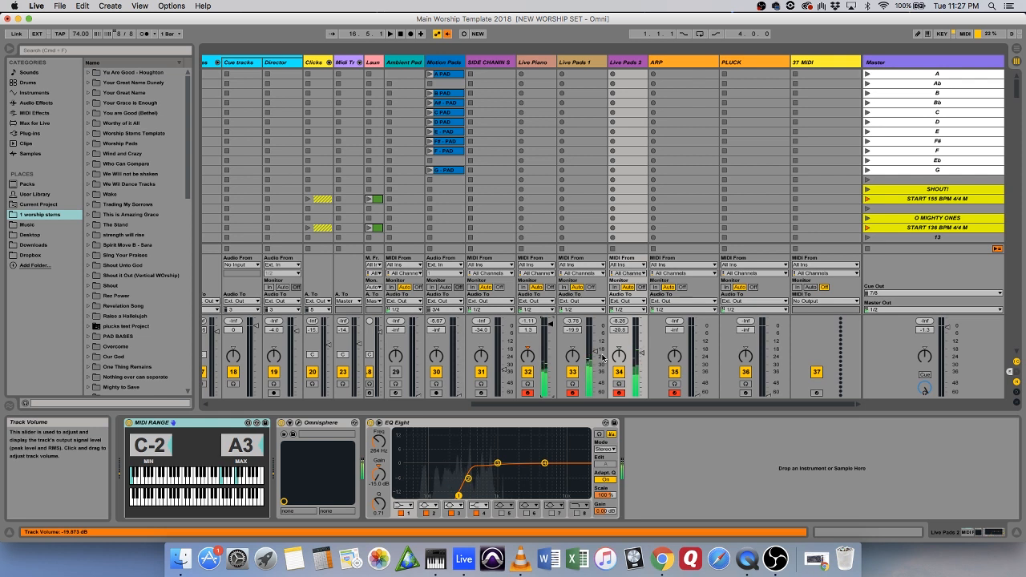
scroll(602, 355, down, 5)
scroll(602, 355, up, 3)
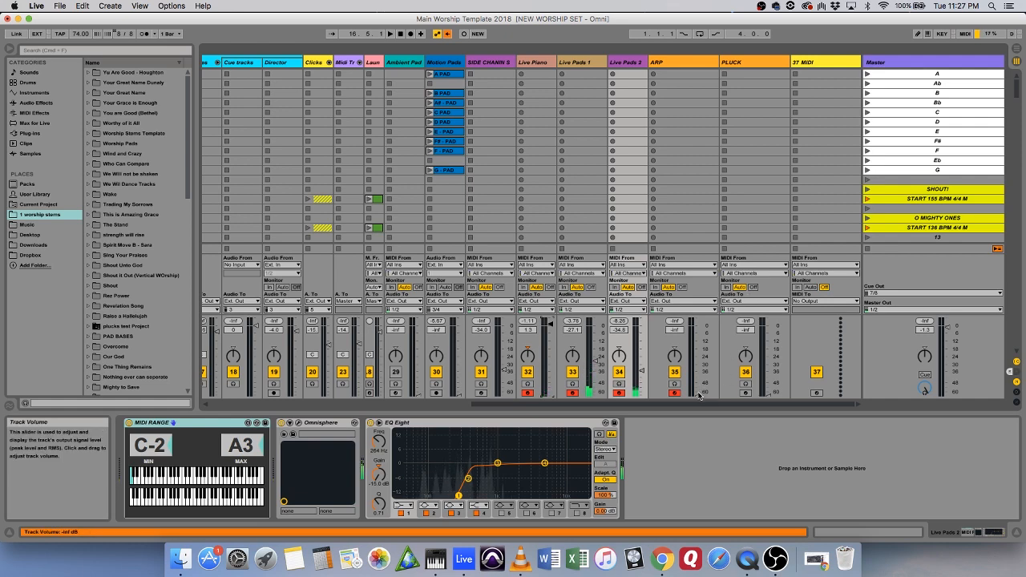
Start playback and audition the ARP track by fading it up to about -14.5 dB and back down to silence
drag(699, 394, 697, 361)
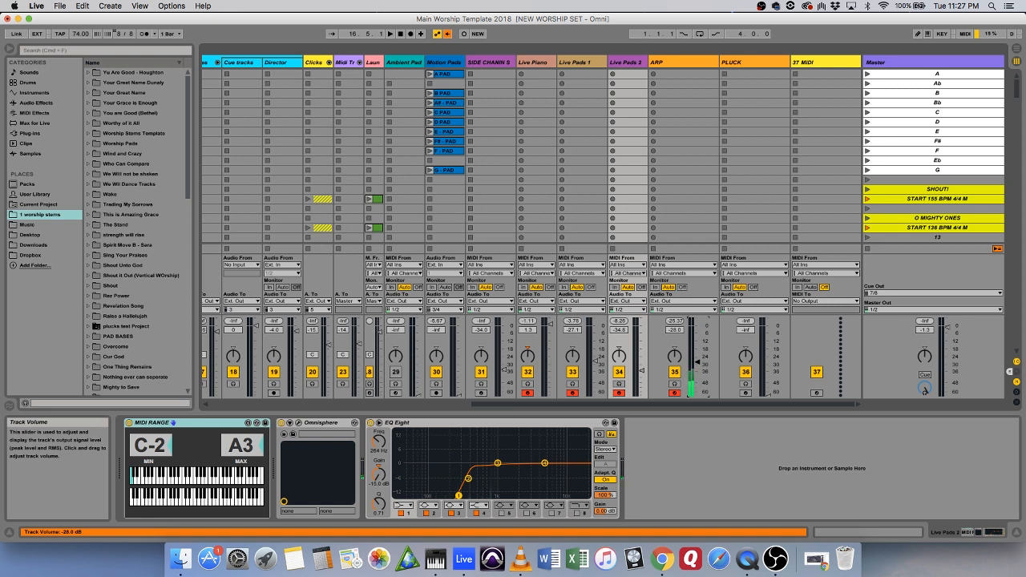
key(space)
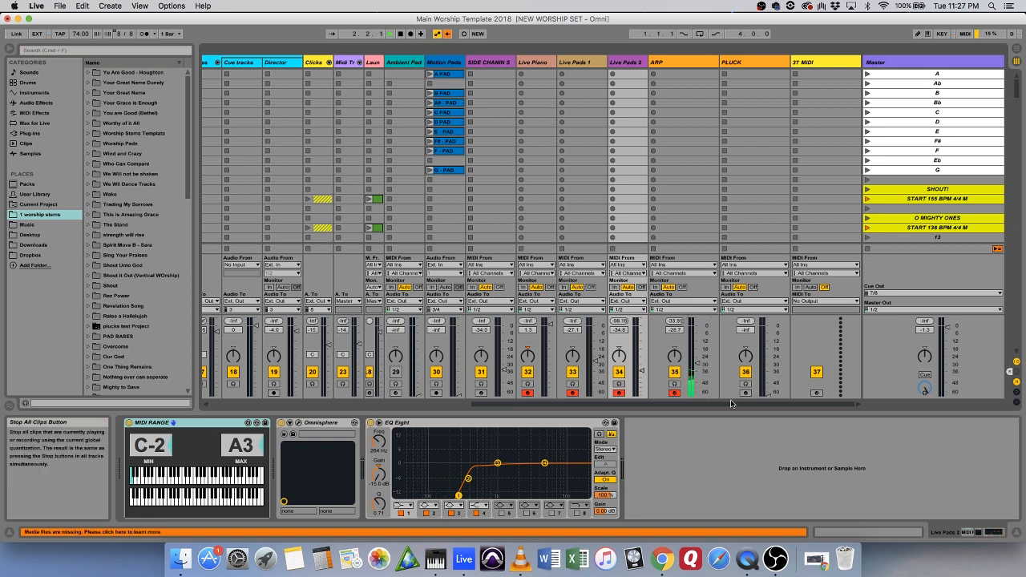
drag(697, 354, 696, 369)
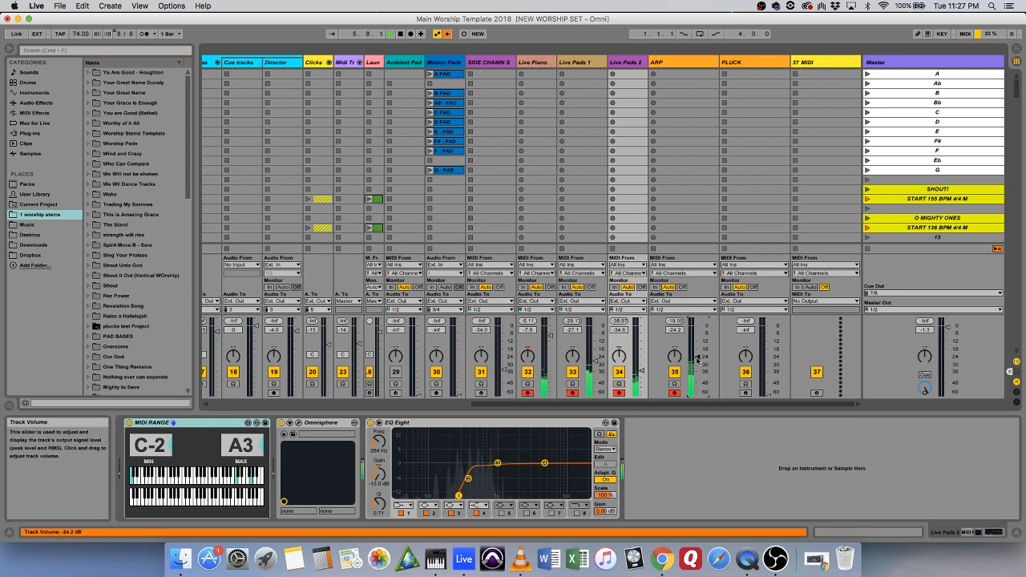
scroll(696, 361, down, 5)
scroll(697, 361, down, 1)
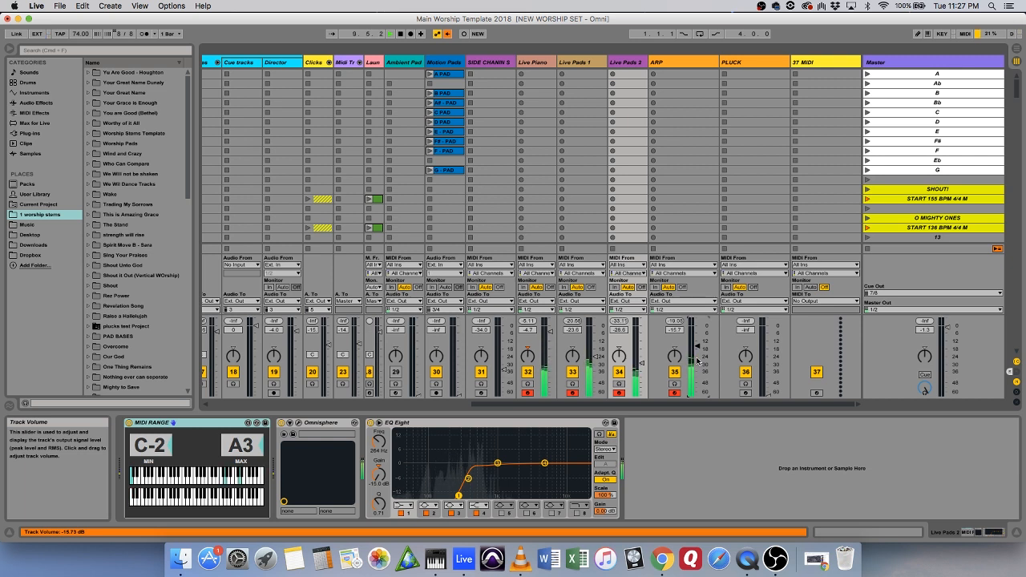
scroll(698, 360, up, 3)
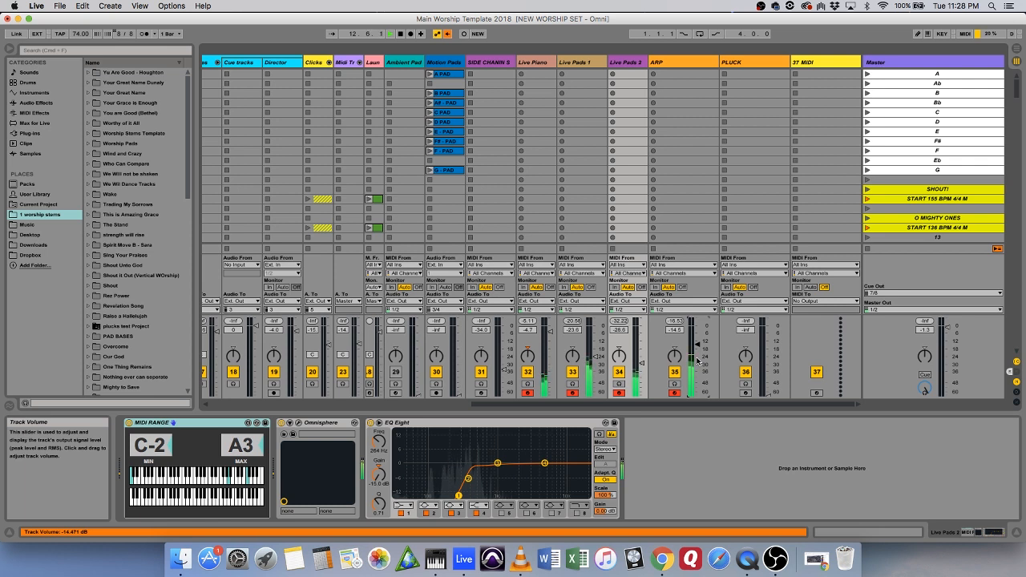
drag(697, 362, 697, 394)
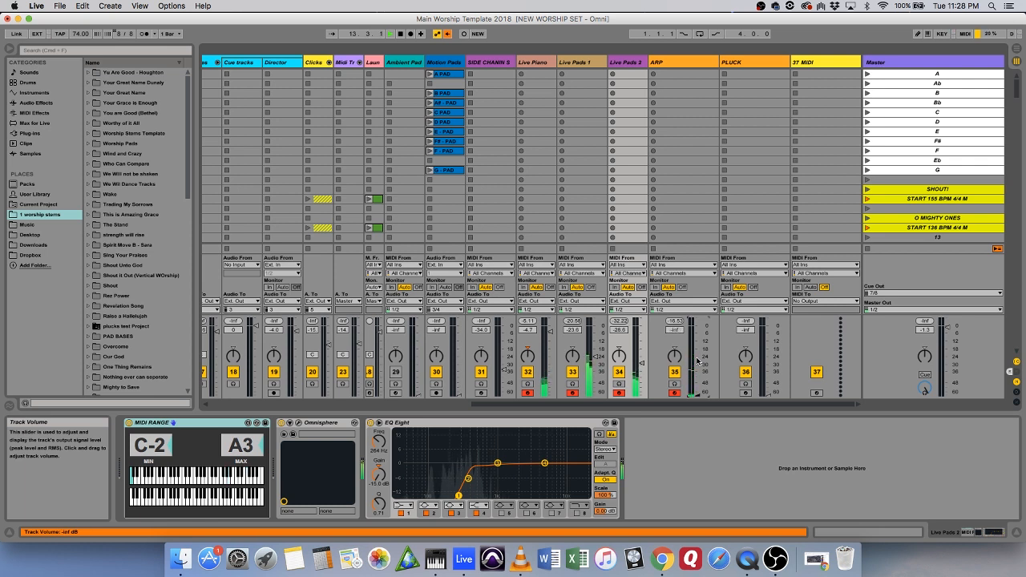
Show the ARP track's device chain and inspect its Omnisphere patch, closing the plug-in window when done
click(697, 361)
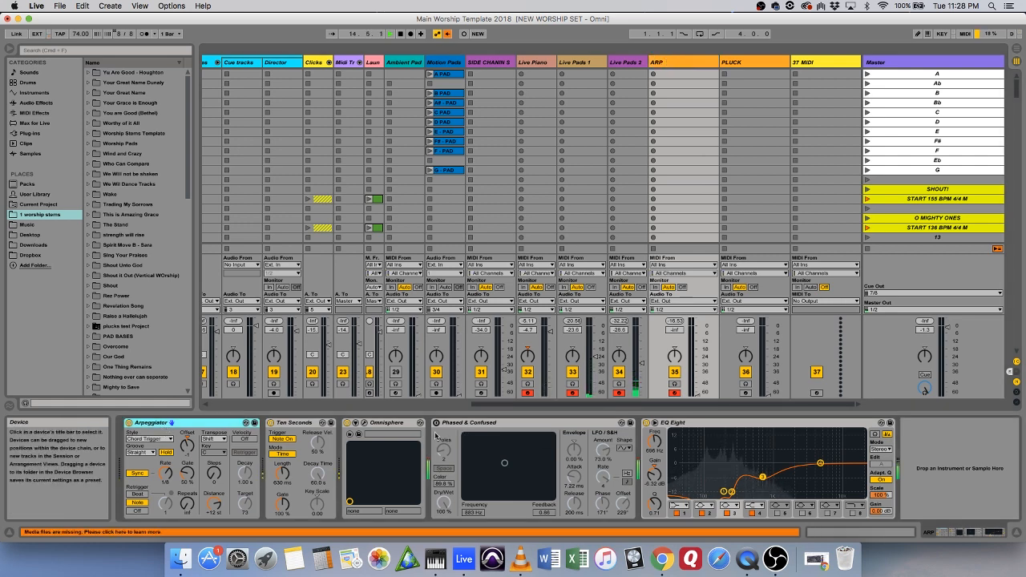
click(375, 424)
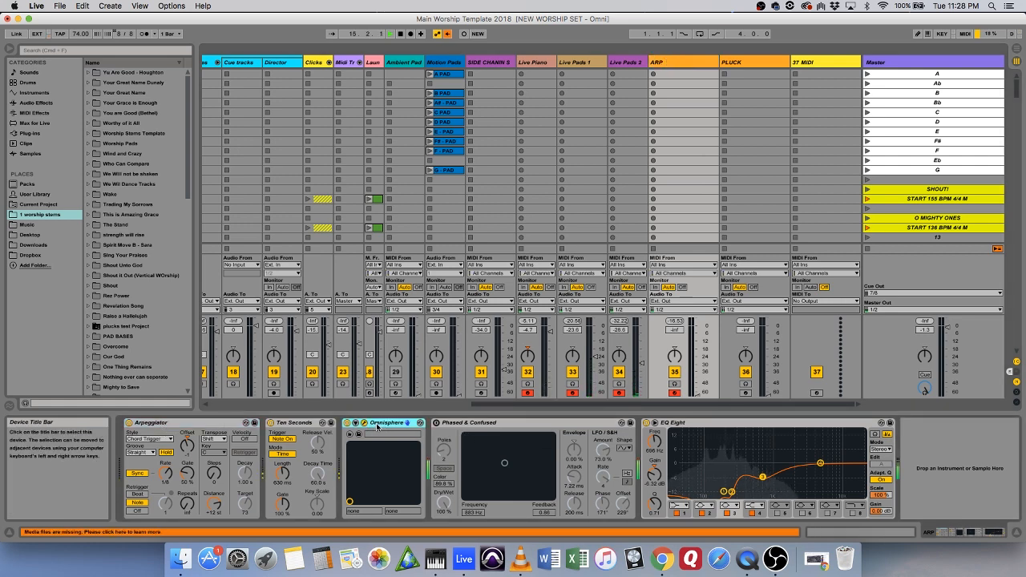
click(407, 422)
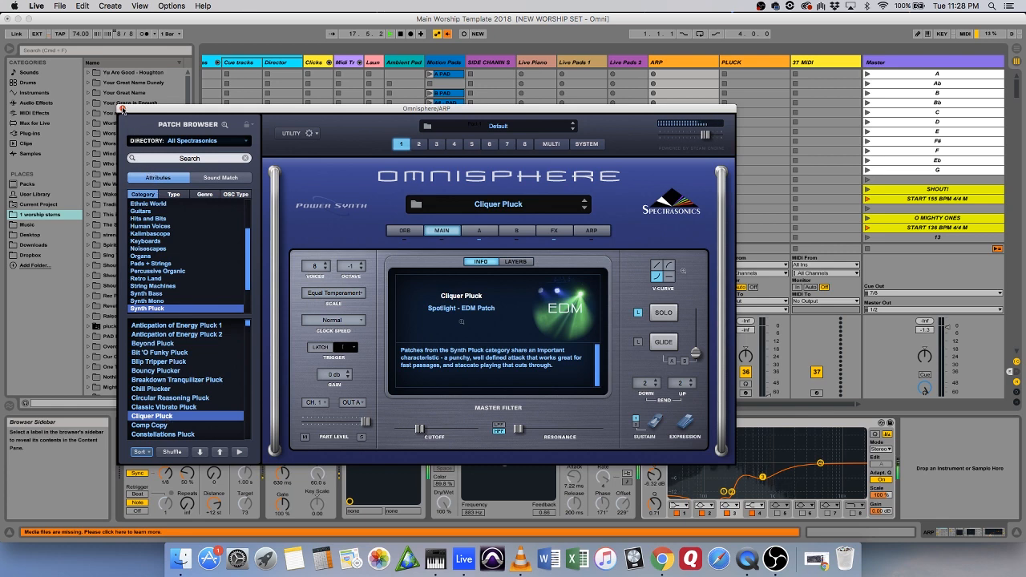
click(123, 110)
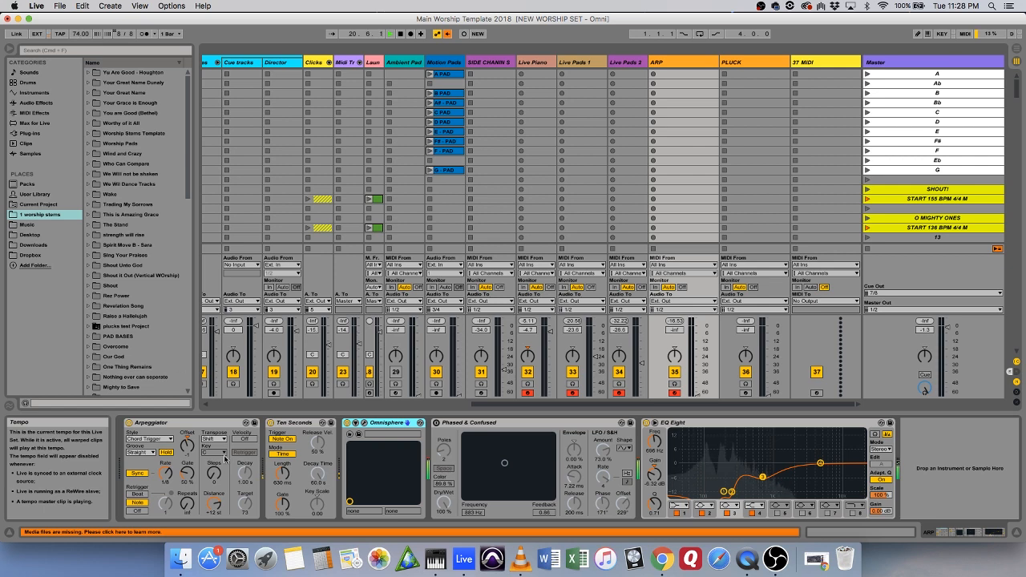
Hide the device view and set the Live Pads 1 volume to about -22.4 dB
drag(395, 413, 396, 525)
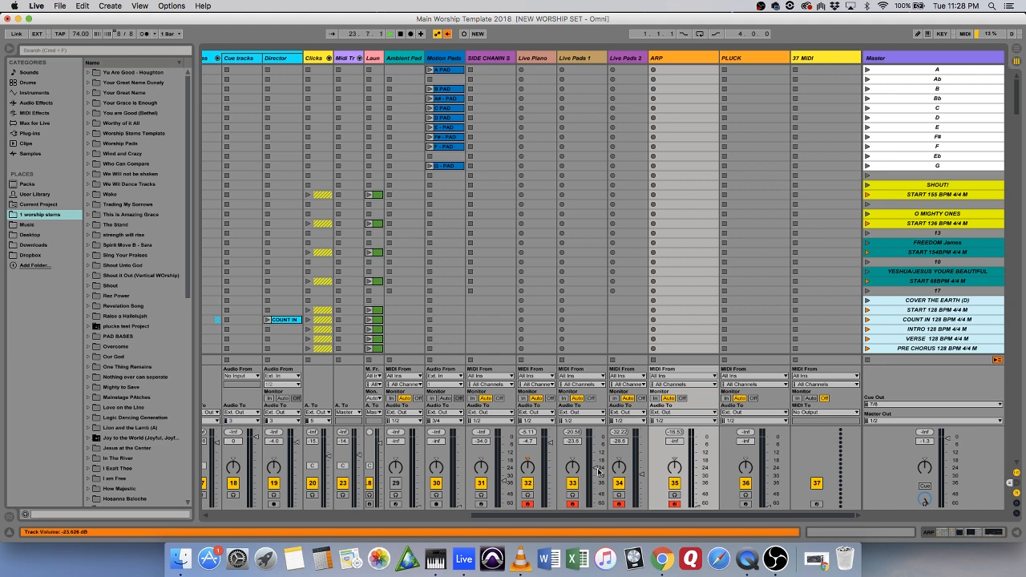
drag(598, 471, 598, 478)
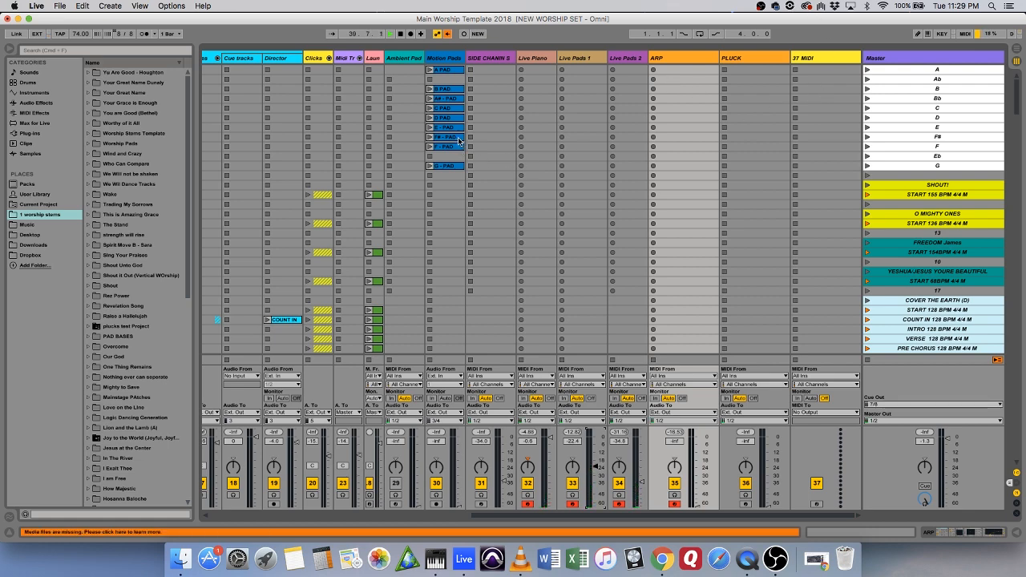
Launch the C PAD clip on the Motion Pads track and route that track's output to 1/2
click(430, 109)
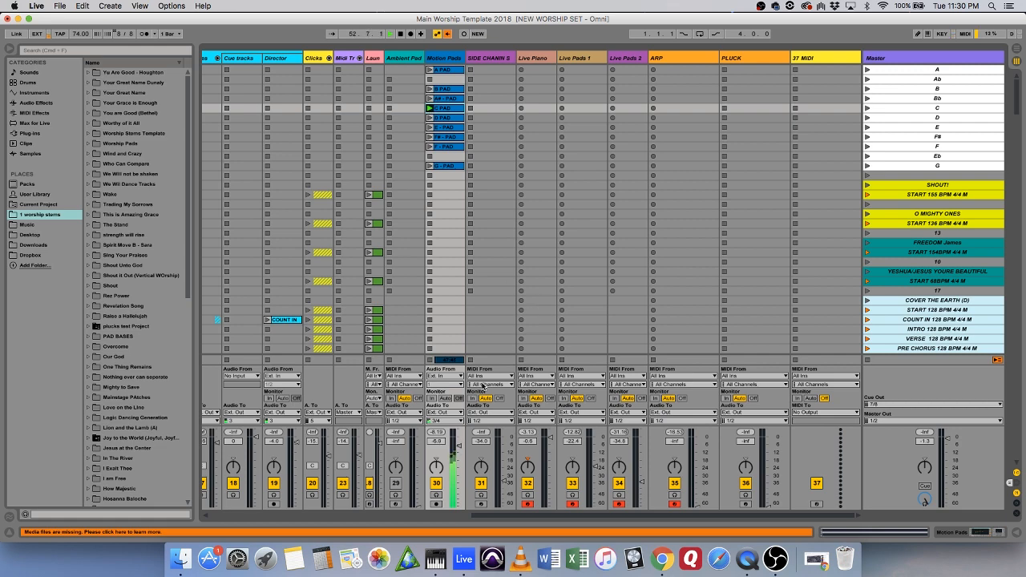
click(437, 421)
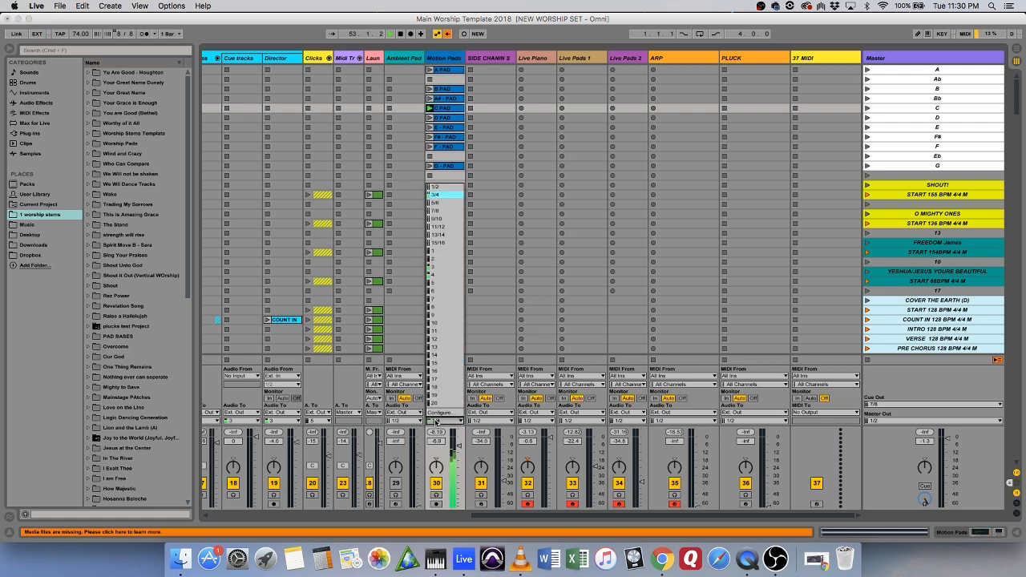
click(443, 188)
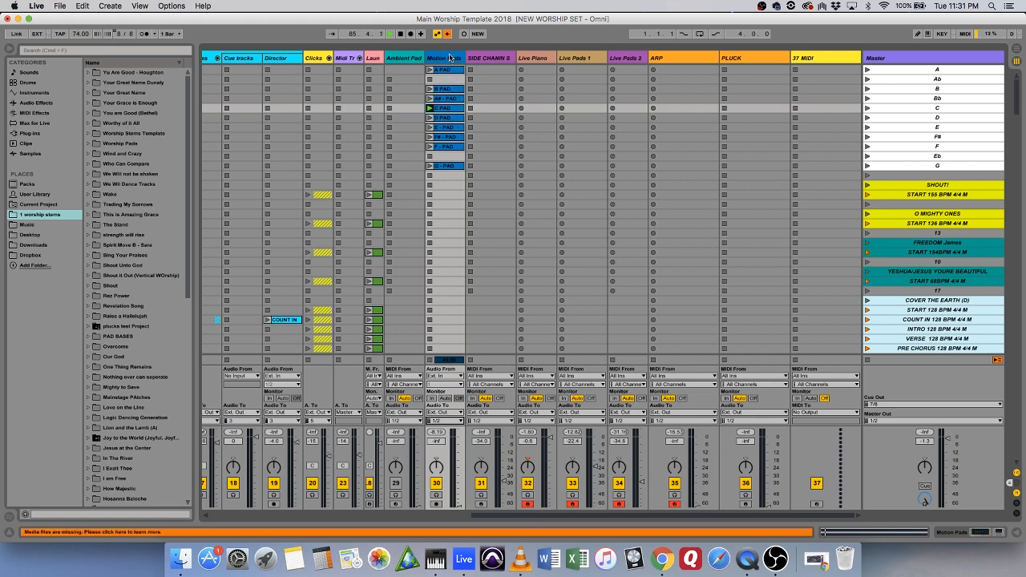
Open the clip details and sample waveform of the C PAD clip on Motion Pads
click(448, 109)
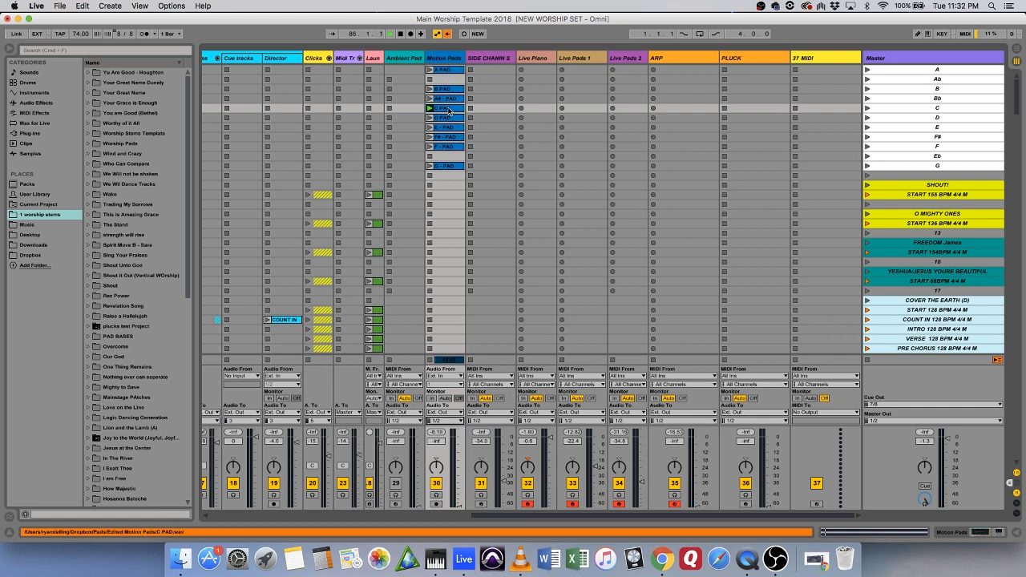
double_click(448, 109)
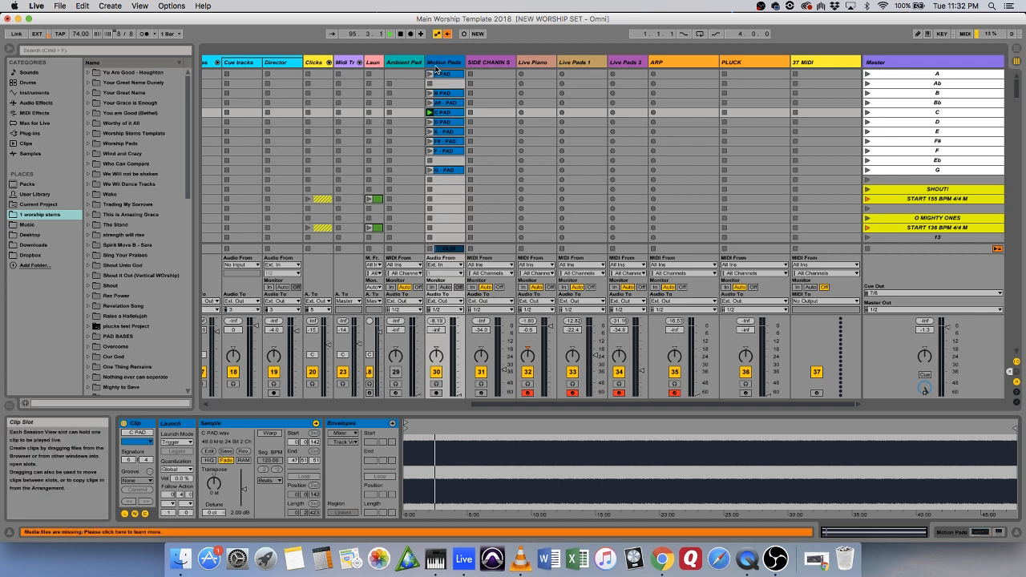
Hide the clip details and examine the song scenes throughout the session, including the ambient and motion pad clips placed with each song
key(super+alt+l)
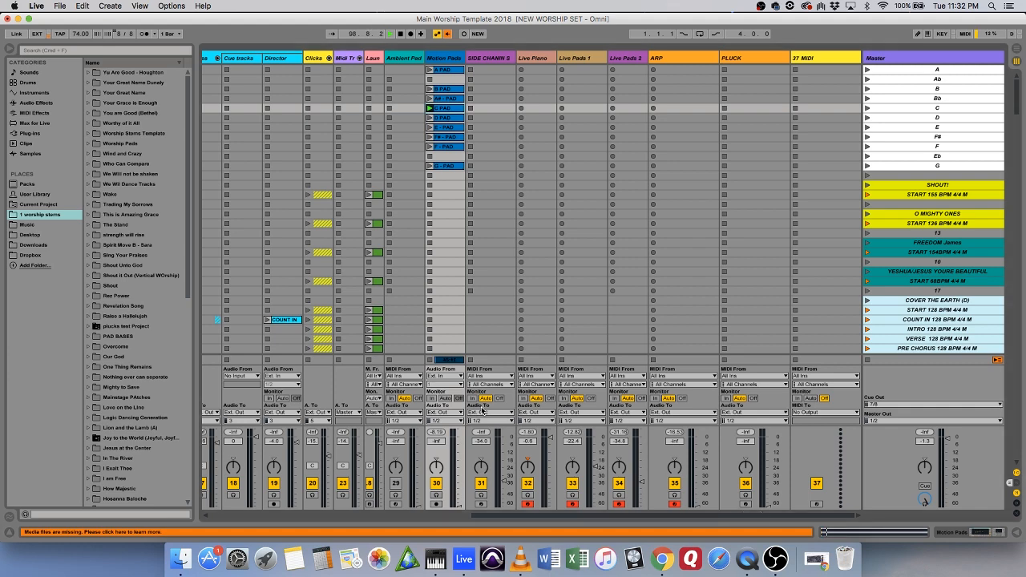
scroll(990, 176, down, 10)
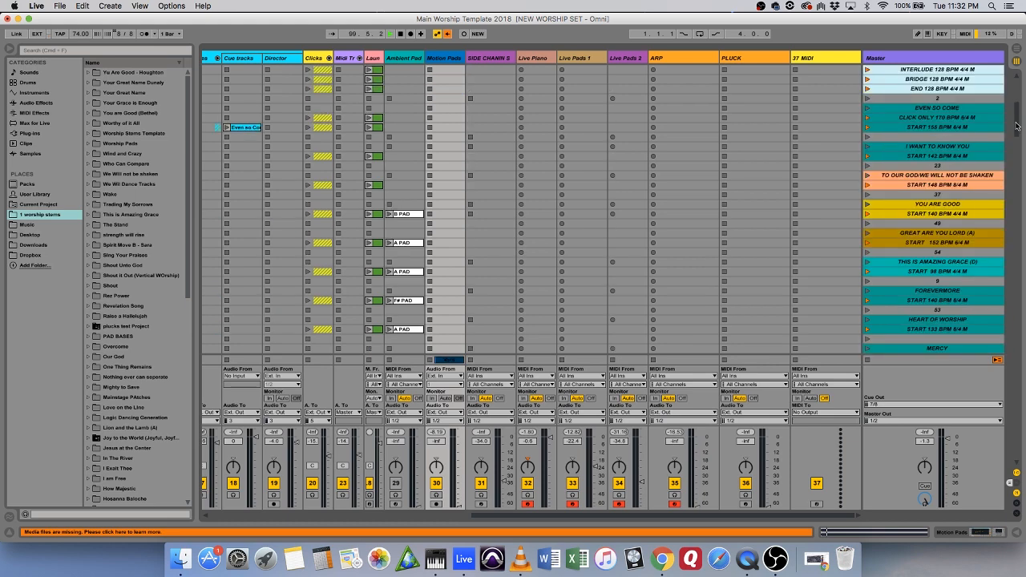
drag(1016, 126, 1023, 346)
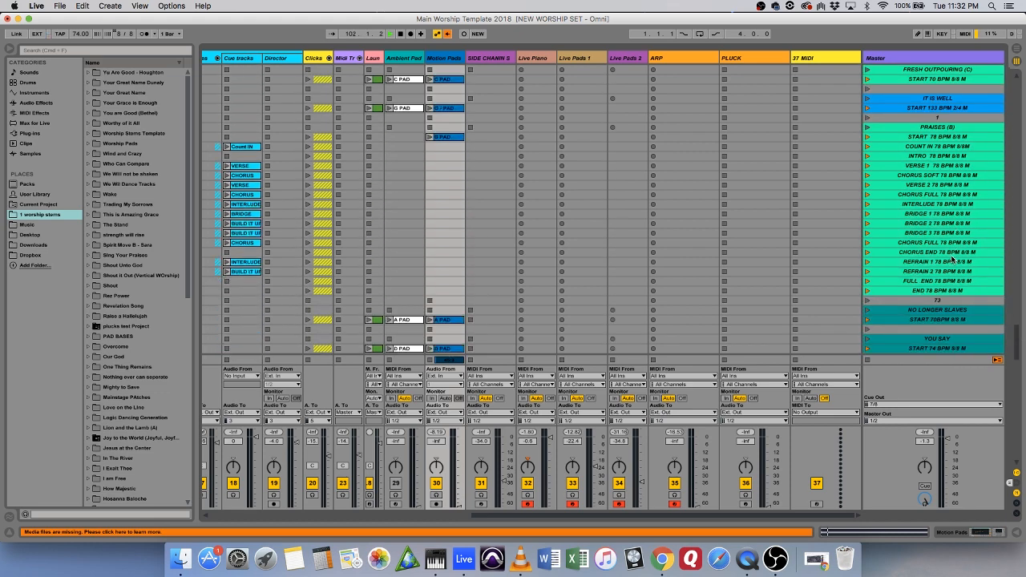
scroll(952, 259, down, 10)
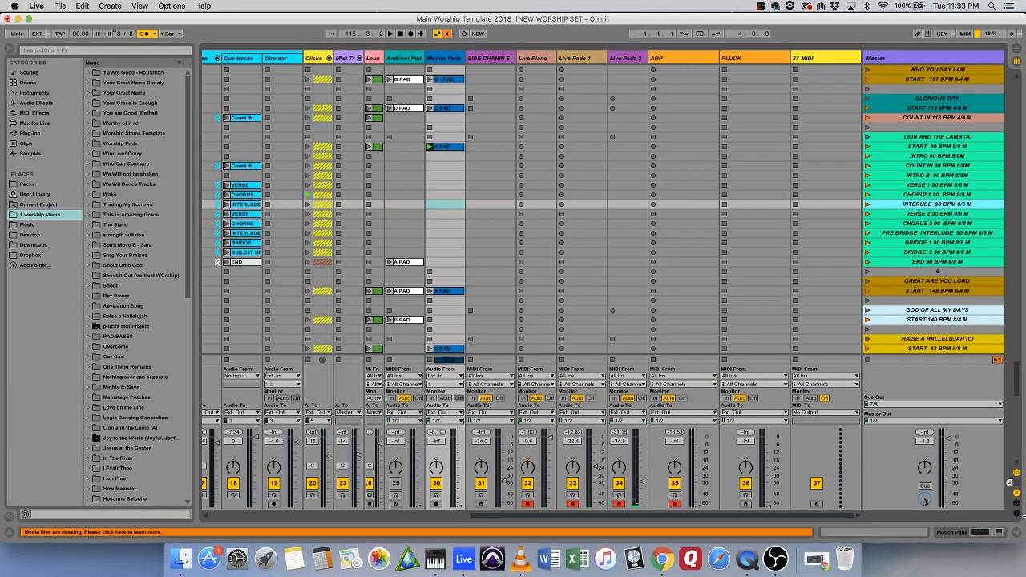
scroll(668, 341, up, 2)
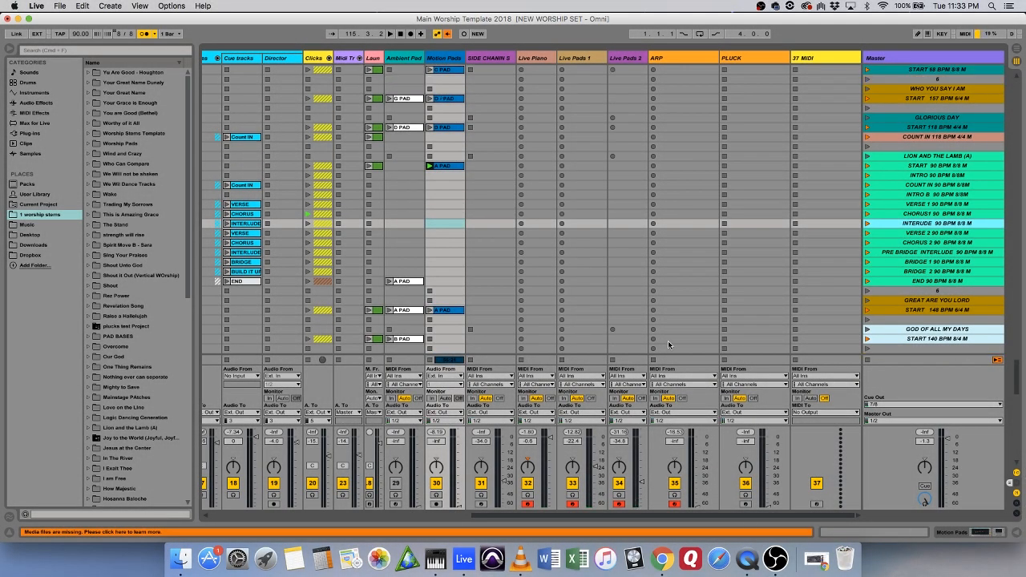
scroll(673, 335, down, 10)
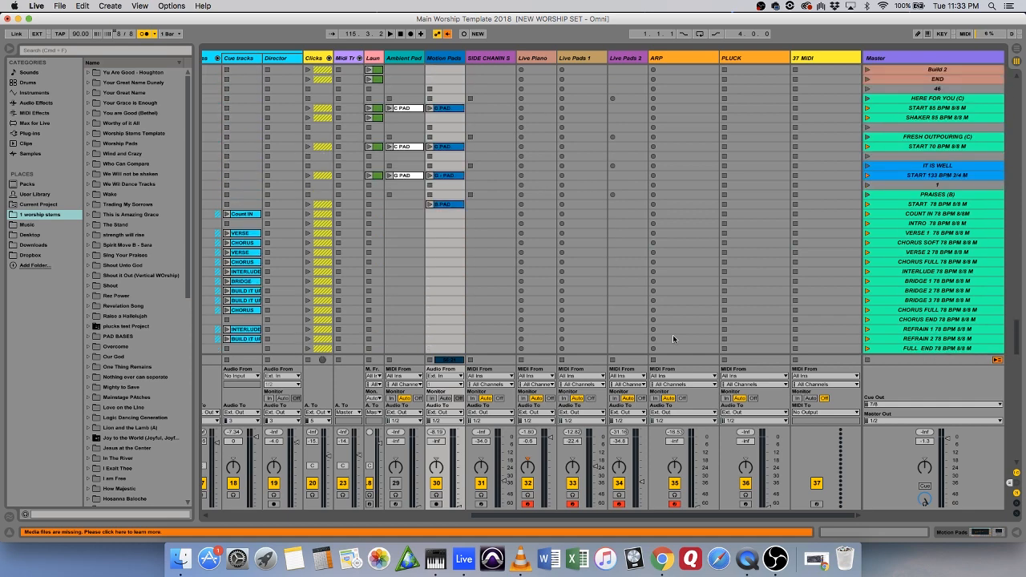
scroll(673, 335, up, 6)
scroll(899, 303, up, 20)
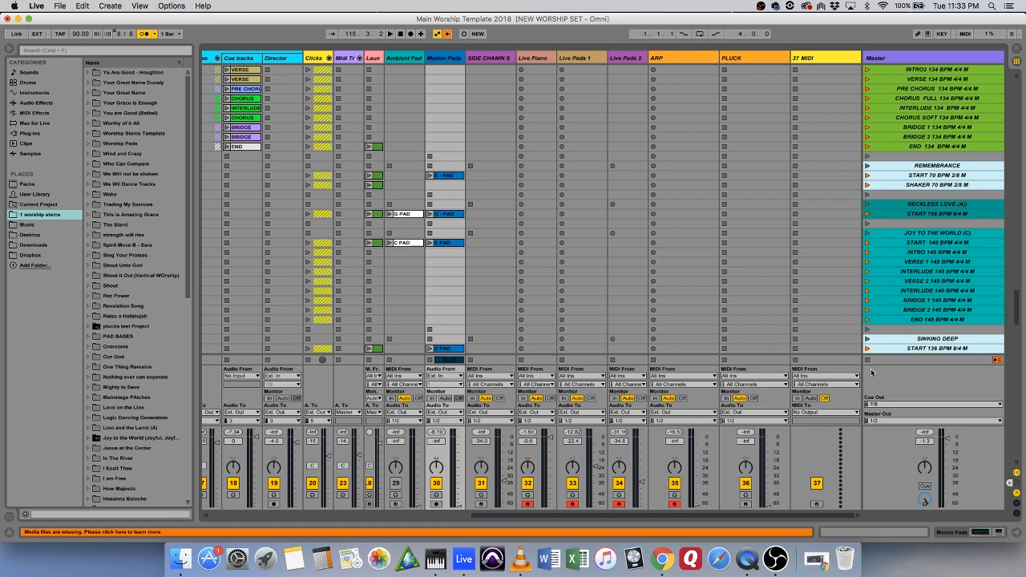
scroll(812, 353, up, 1)
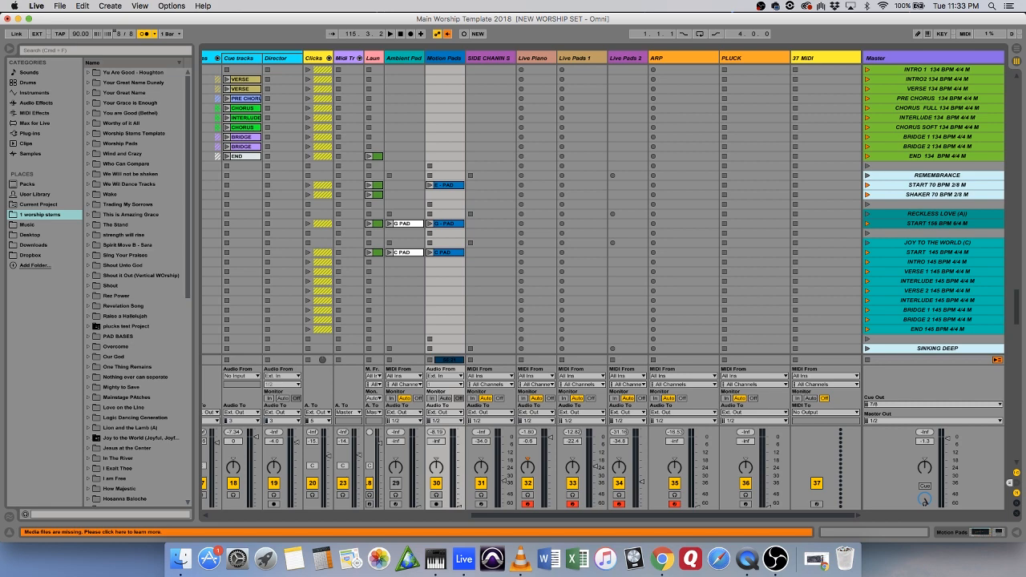